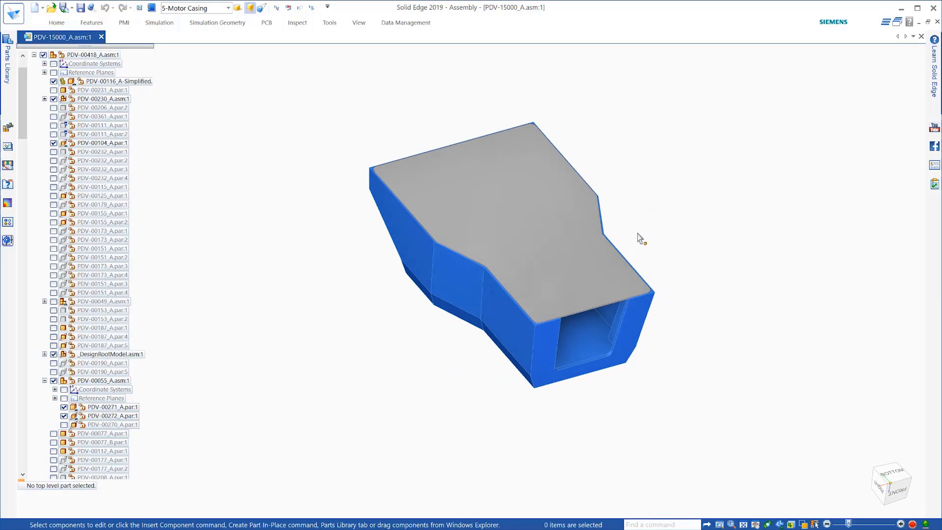
# Hide the casing cover PDV-00104_A.par:1 to expose the motor and circuit board inside the casing
pyautogui.scroll(2, 494, 142)
pyautogui.click(53, 143)
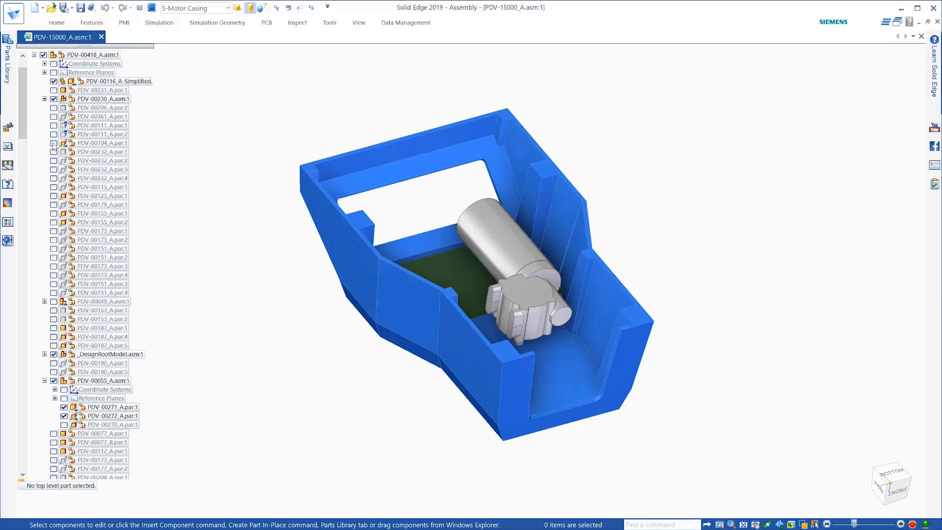
pyautogui.moveTo(393, 254); pyautogui.dragTo(312, 252, button='middle')
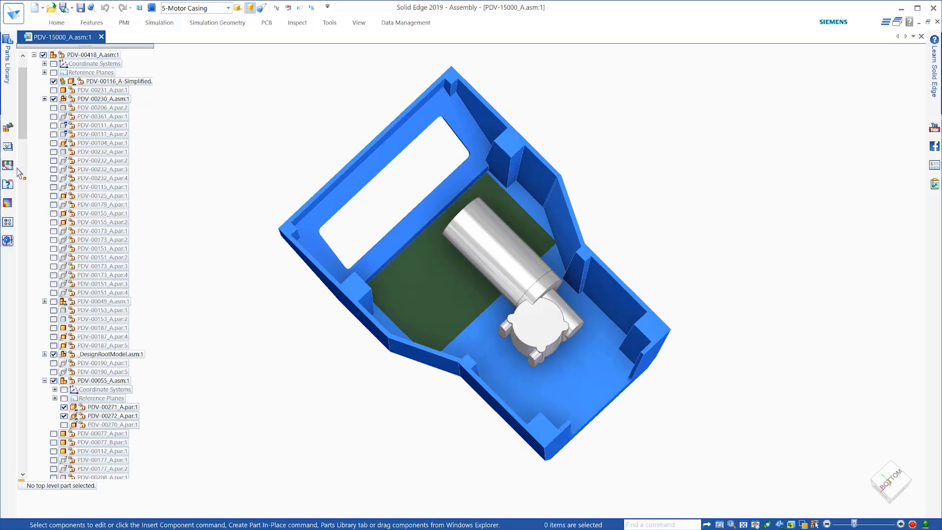
# Display the loads of Heat Transfer Study 1, and turn the convection and both heat generation loads off again
pyautogui.click(8, 203)
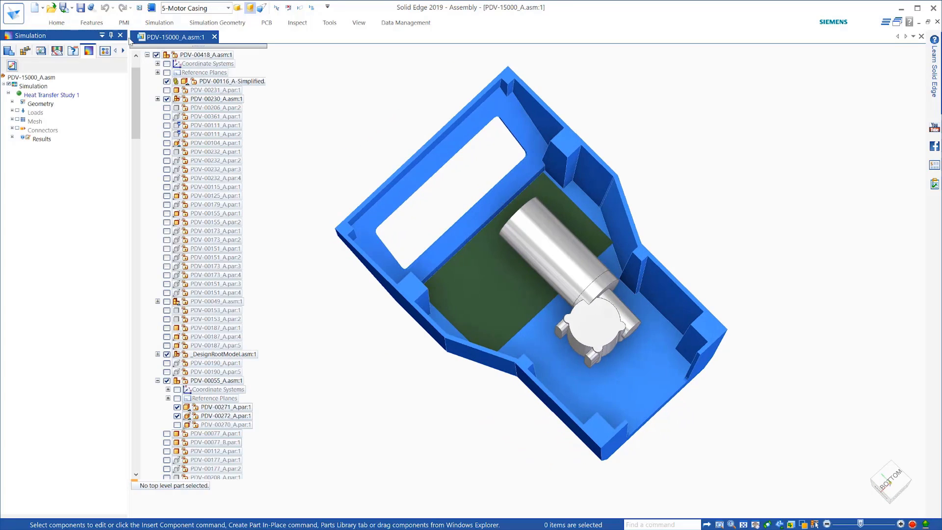
pyautogui.click(17, 111)
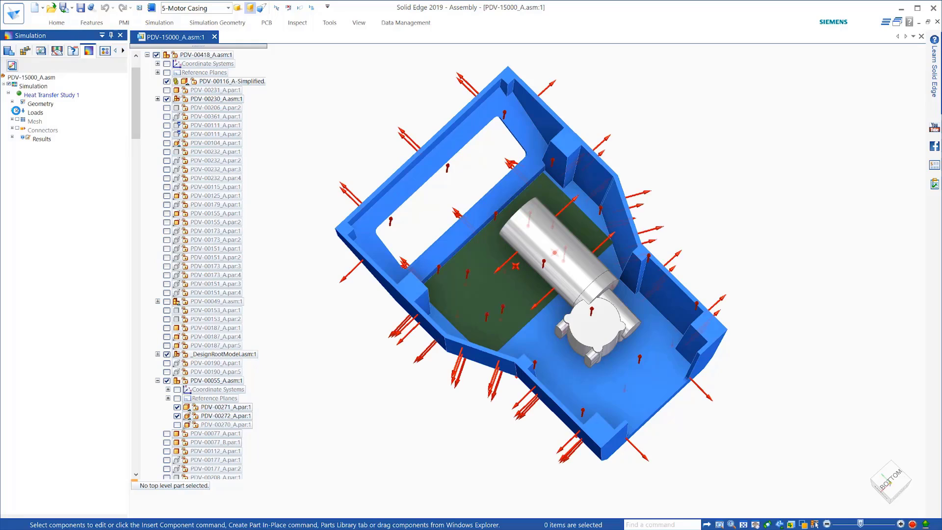
pyautogui.click(21, 119)
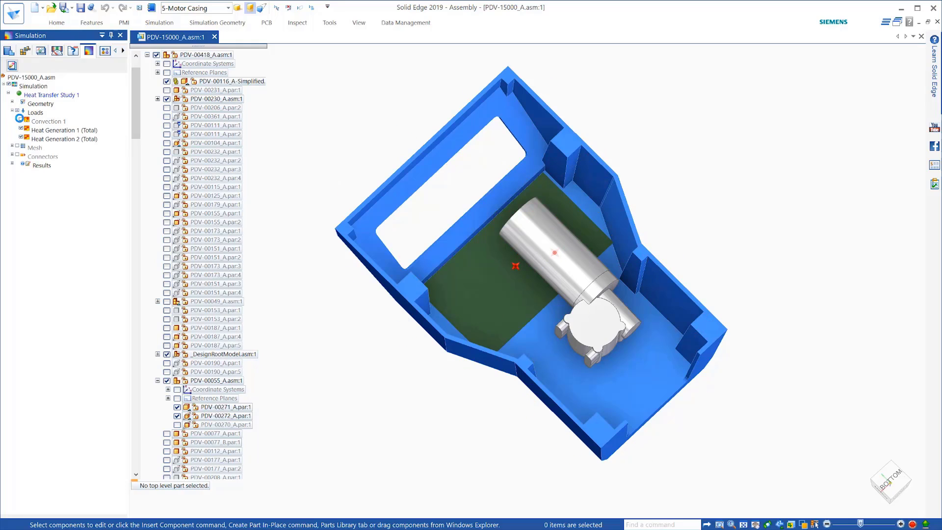
pyautogui.click(21, 138)
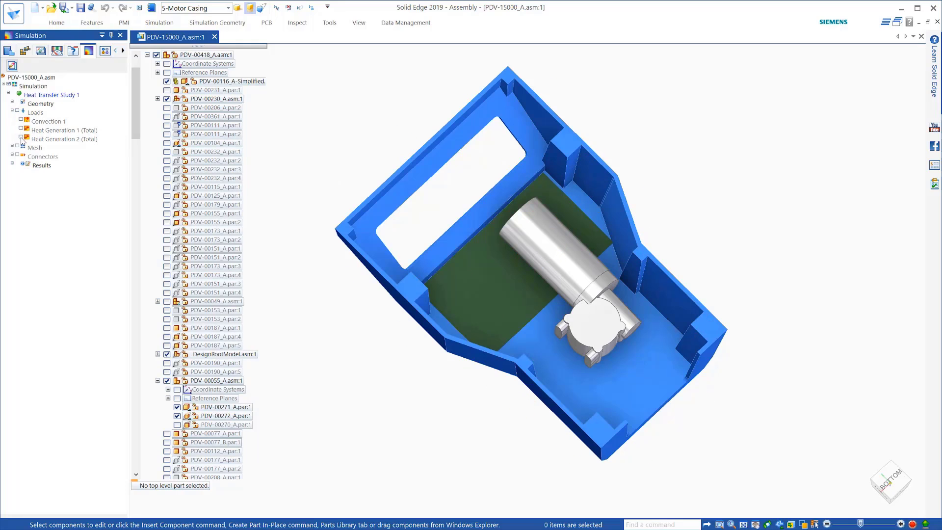
# Show the temperature results of Heat Transfer Study 1 and view the inside of the casing
pyautogui.doubleClick(158, 21)
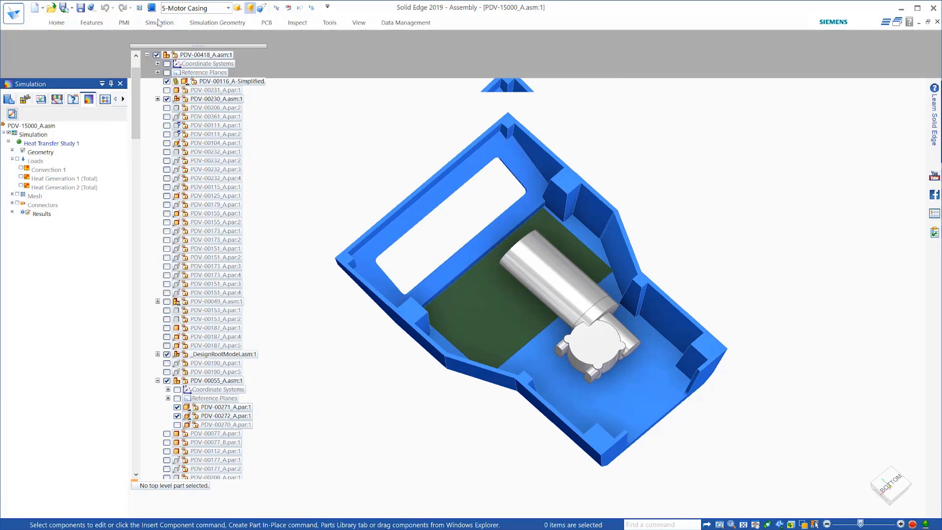
pyautogui.click(775, 47)
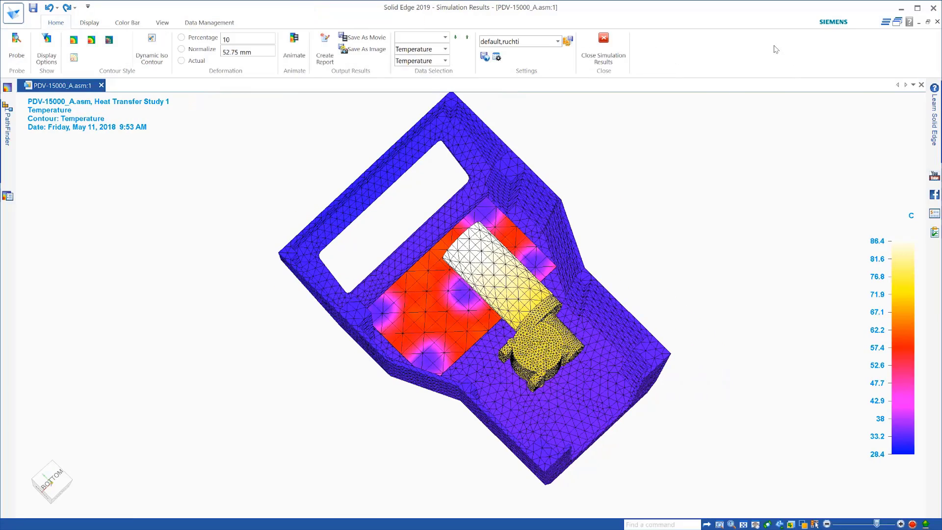
pyautogui.moveTo(621, 240); pyautogui.dragTo(545, 246, button='middle')
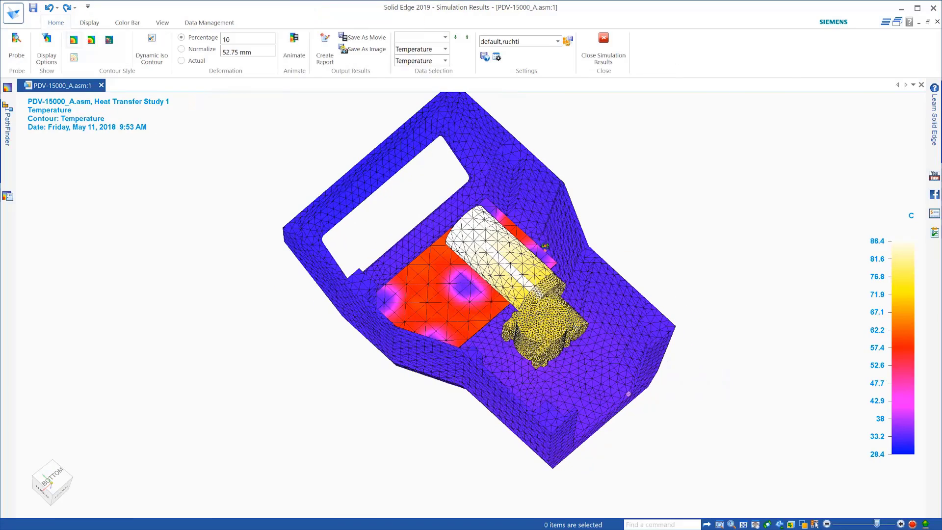
# Probe the temperature at one node on the motor and one on the circuit board, placing each label beside the model
pyautogui.click(16, 44)
pyautogui.click(461, 224)
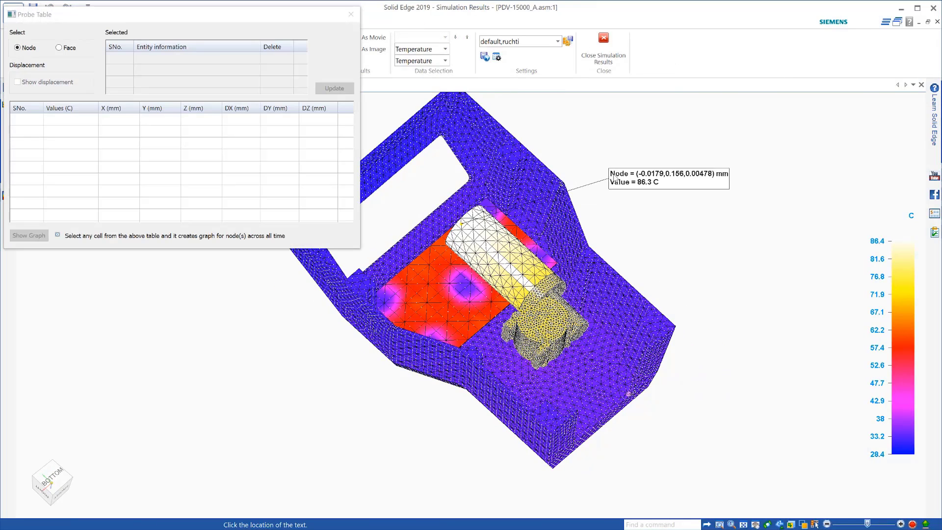
pyautogui.click(619, 148)
pyautogui.click(219, 382)
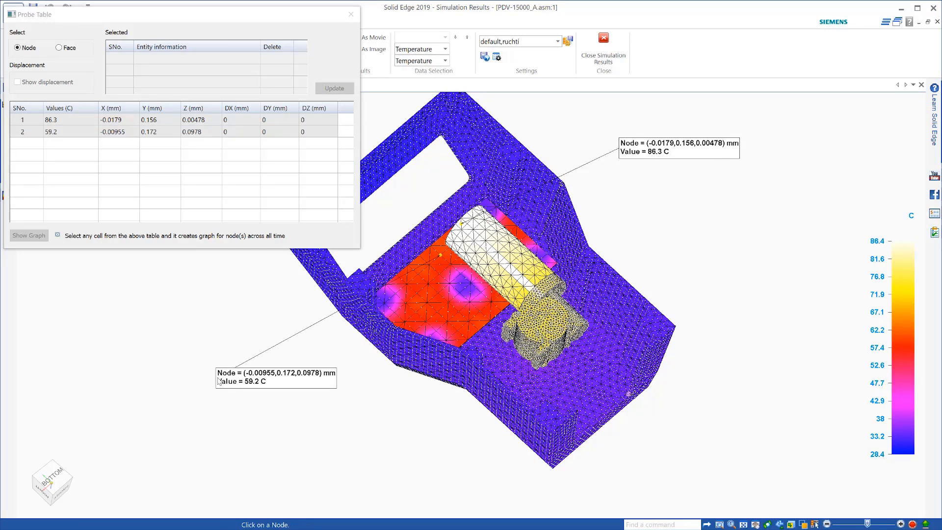
# Probe the whole circuit board face and sort its temperature values from highest to lowest
pyautogui.click(67, 48)
pyautogui.click(444, 281)
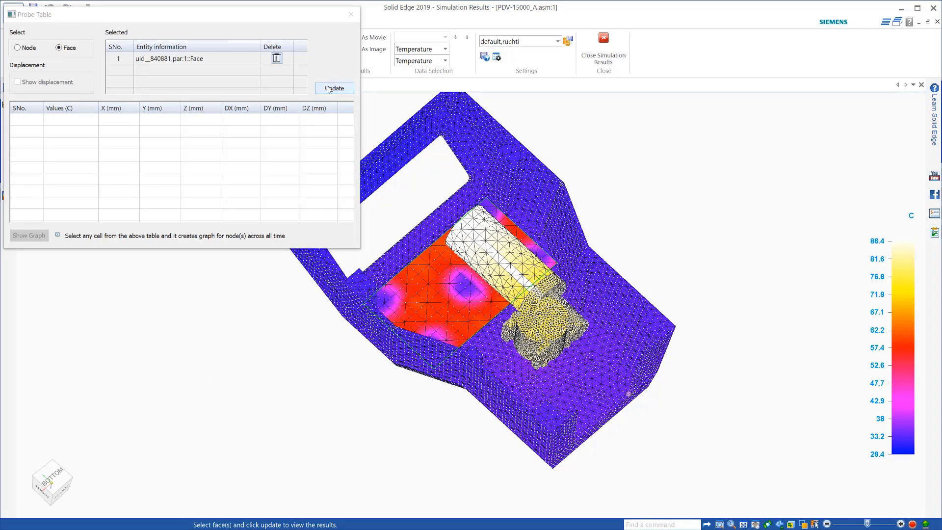
pyautogui.click(327, 87)
pyautogui.click(92, 108)
pyautogui.rightClick(79, 108)
pyautogui.click(162, 182)
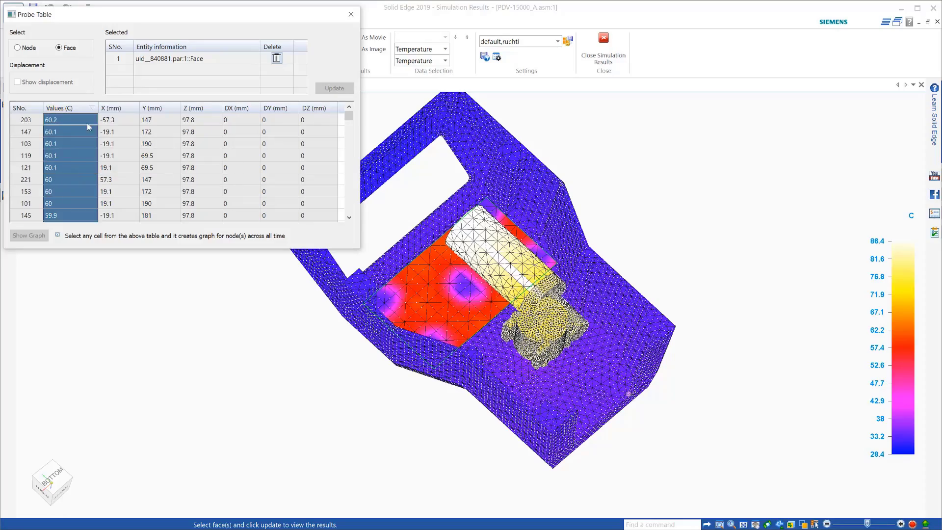
pyautogui.click(68, 121)
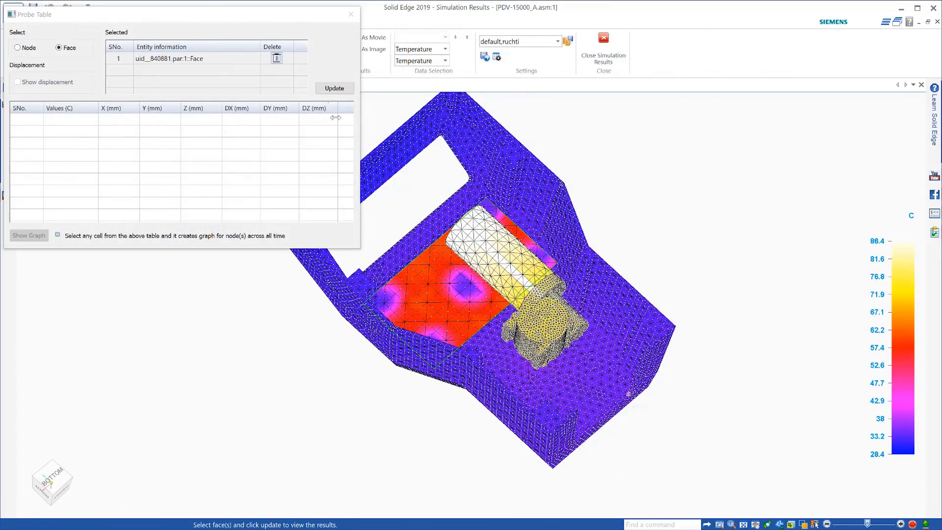
# Refresh and re-sort the board face's probe values, label its hottest node on the model, and close the simulation results
pyautogui.click(328, 87)
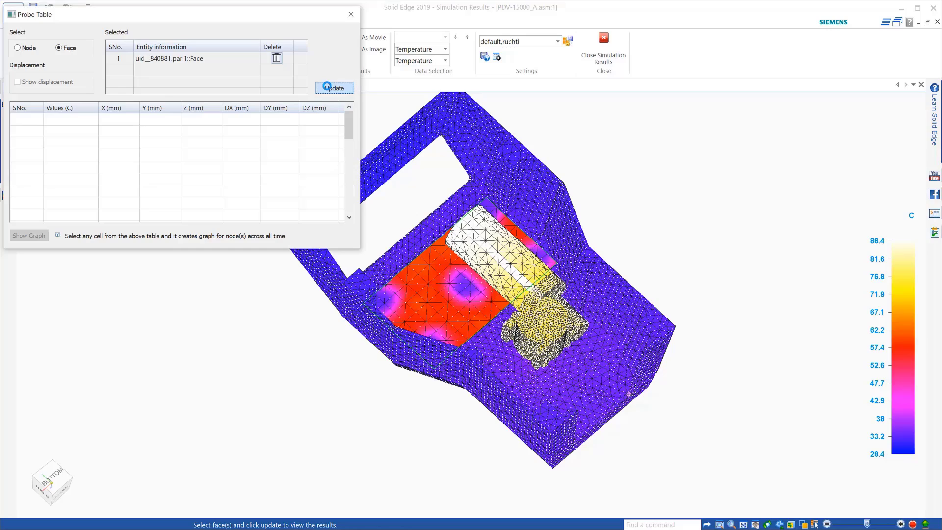
pyautogui.rightClick(81, 114)
pyautogui.moveTo(98, 169)
pyautogui.click(205, 185)
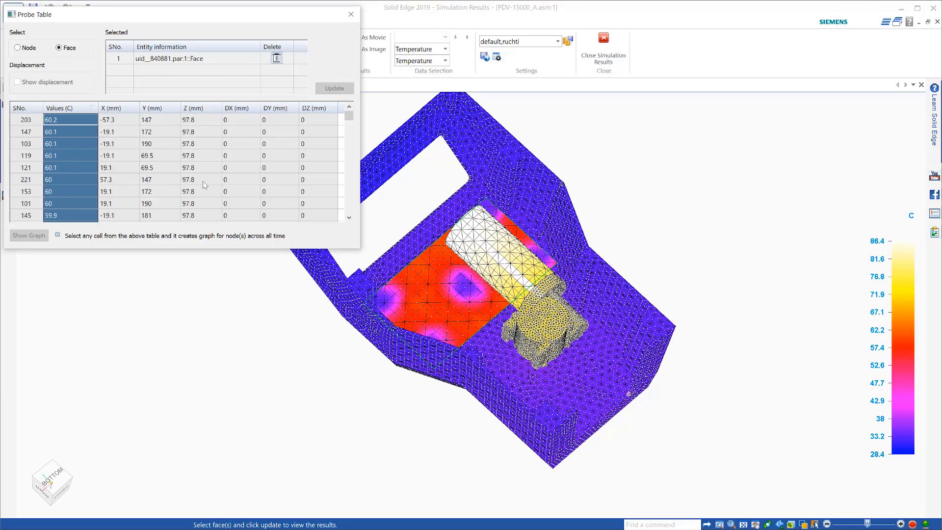
pyautogui.click(71, 122)
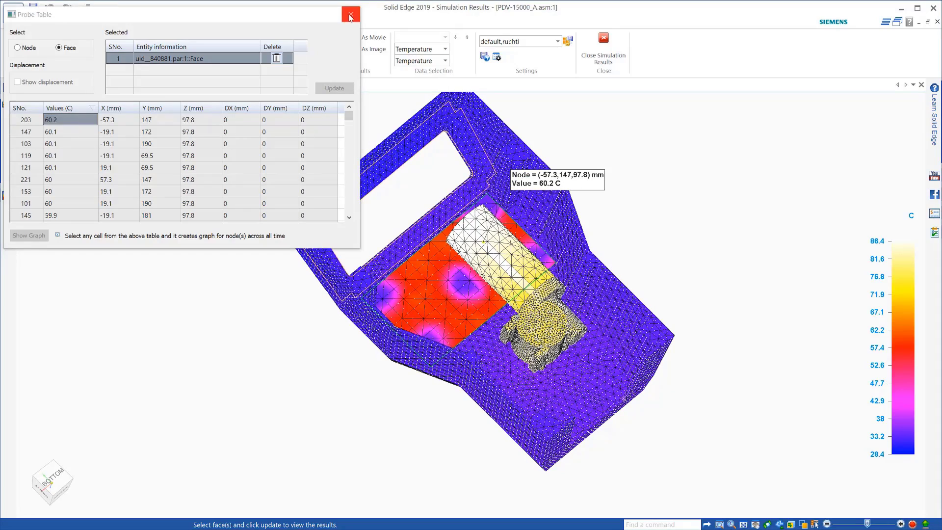
pyautogui.click(351, 14)
pyautogui.click(609, 56)
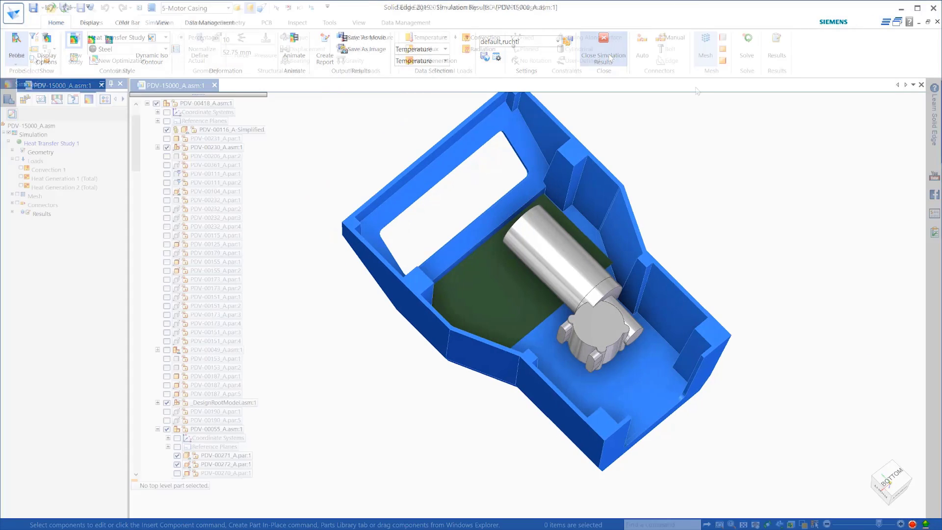
# Create Heat Transfer Study 2 as a copy of Heat Transfer Study 1
pyautogui.rightClick(44, 147)
pyautogui.click(57, 153)
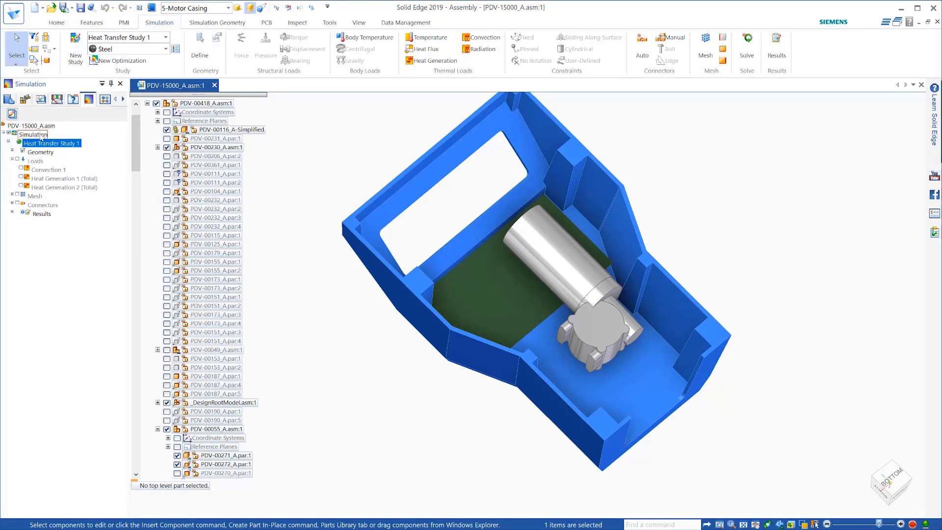
pyautogui.click(55, 141)
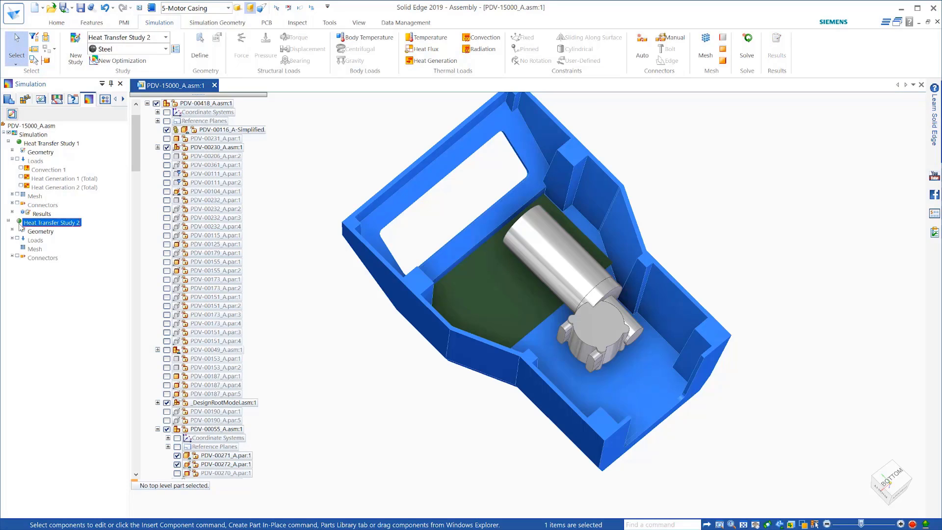
# Change Heat Transfer Study 2 to Transient Heat Transfer with a 120 sec end time and a 5 sec calculation time increment
pyautogui.rightClick(72, 226)
pyautogui.click(119, 263)
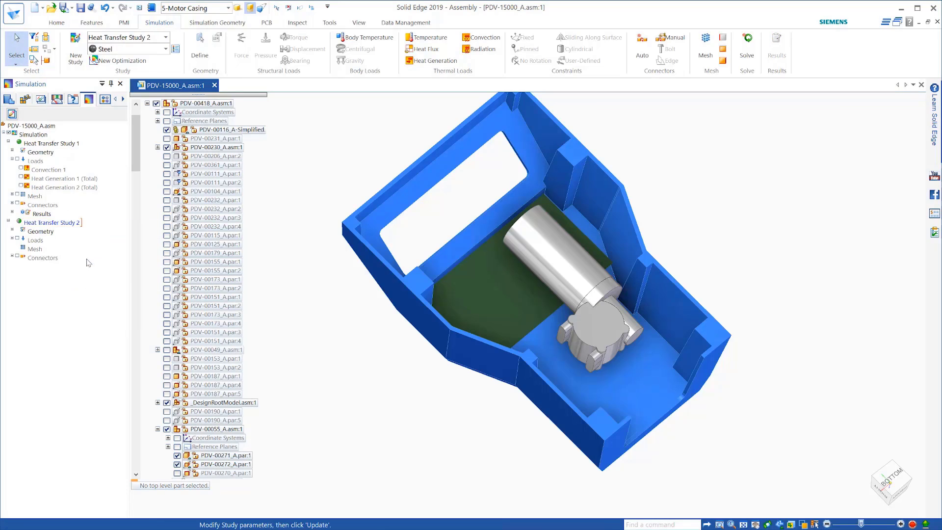
pyautogui.click(425, 265)
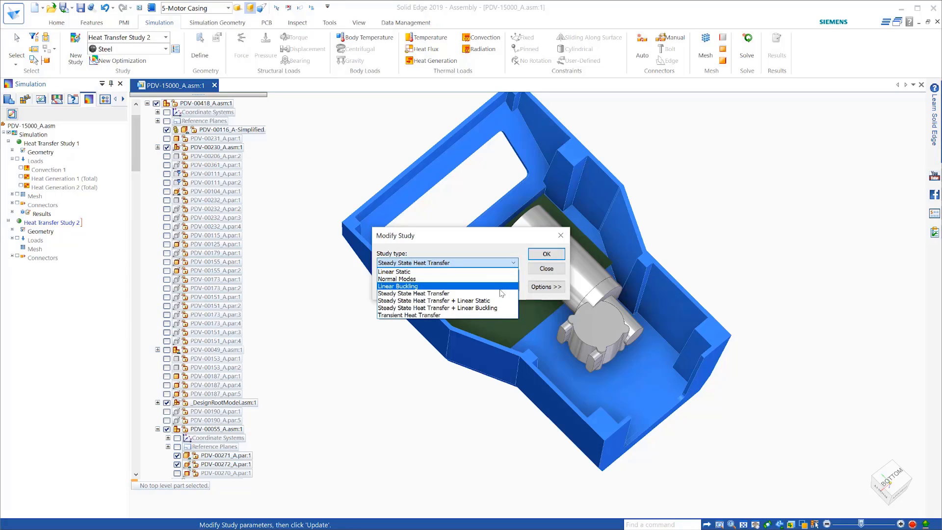
pyautogui.click(497, 316)
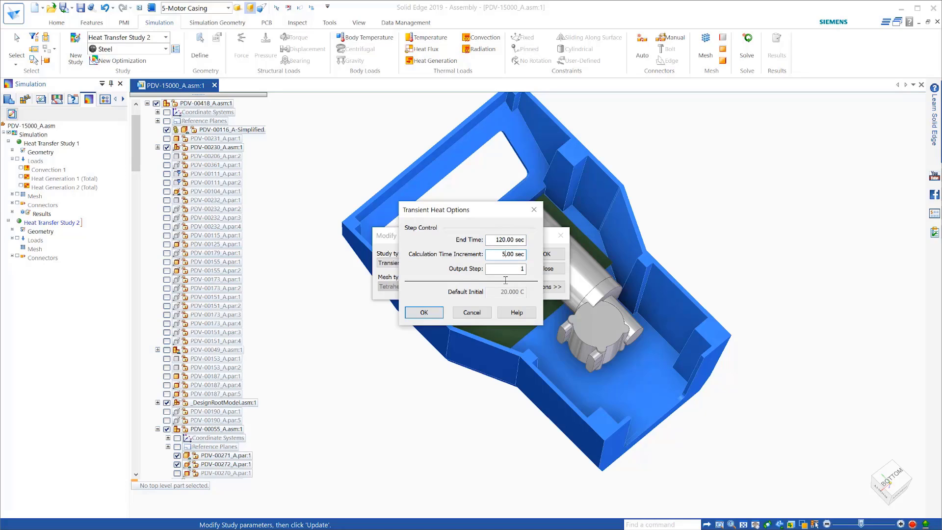
pyautogui.click(425, 313)
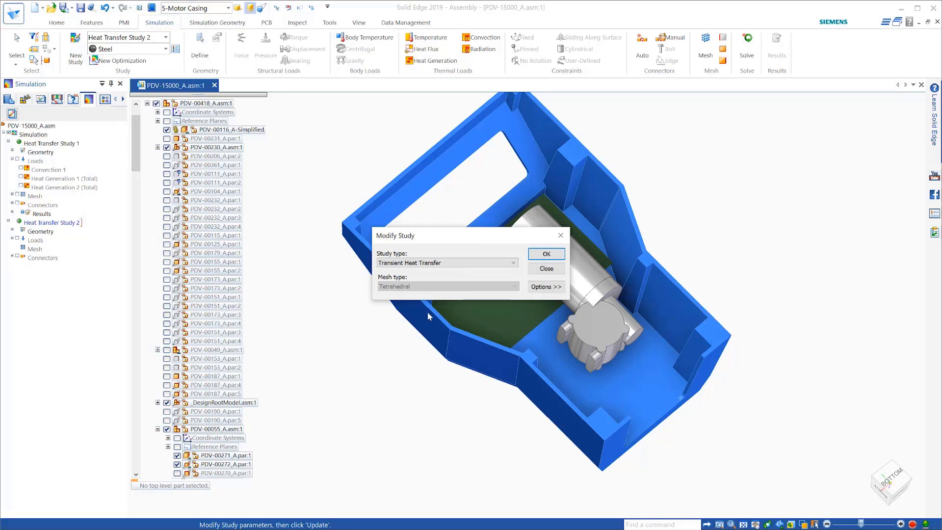
pyautogui.click(546, 253)
pyautogui.click(506, 332)
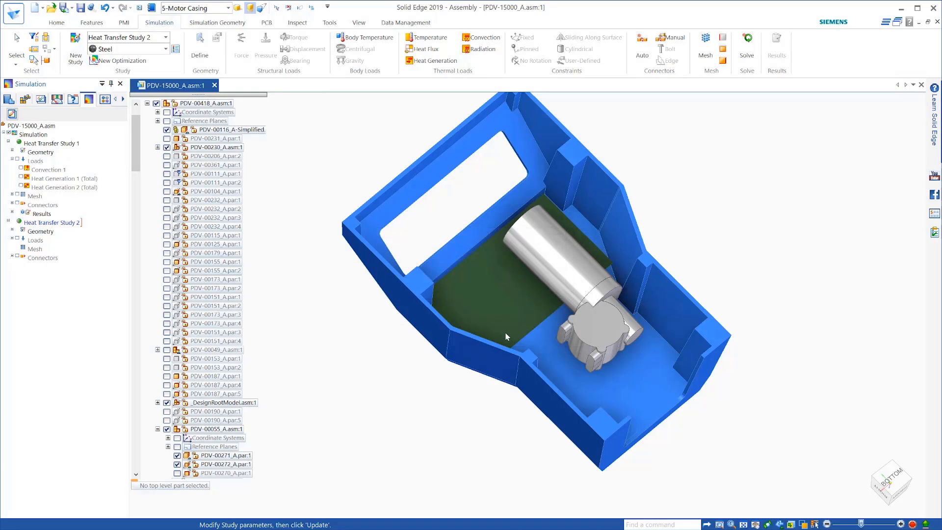
# Expand the loads of Heat Transfer Study 2 and solve the transient study
pyautogui.click(12, 238)
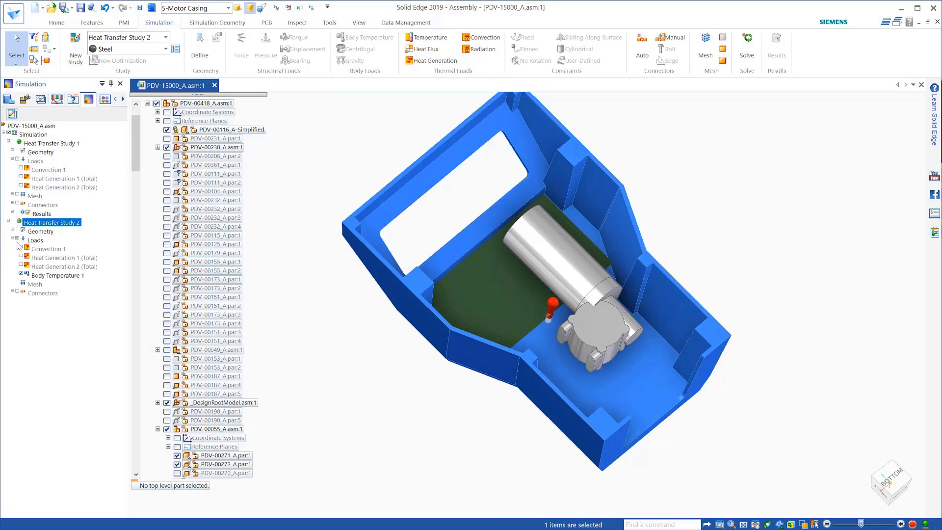
pyautogui.click(741, 44)
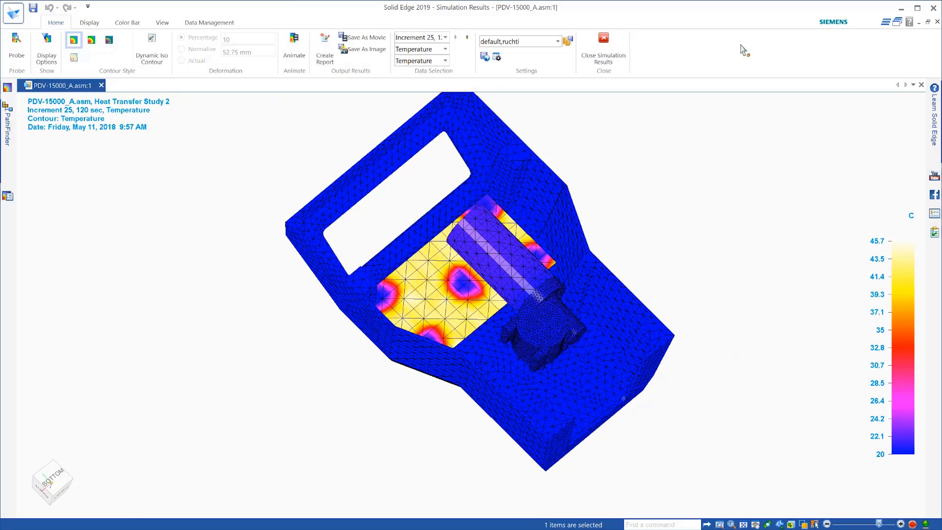
# Probe the circuit board face in the transient results and sort its temperatures from highest to lowest
pyautogui.click(17, 55)
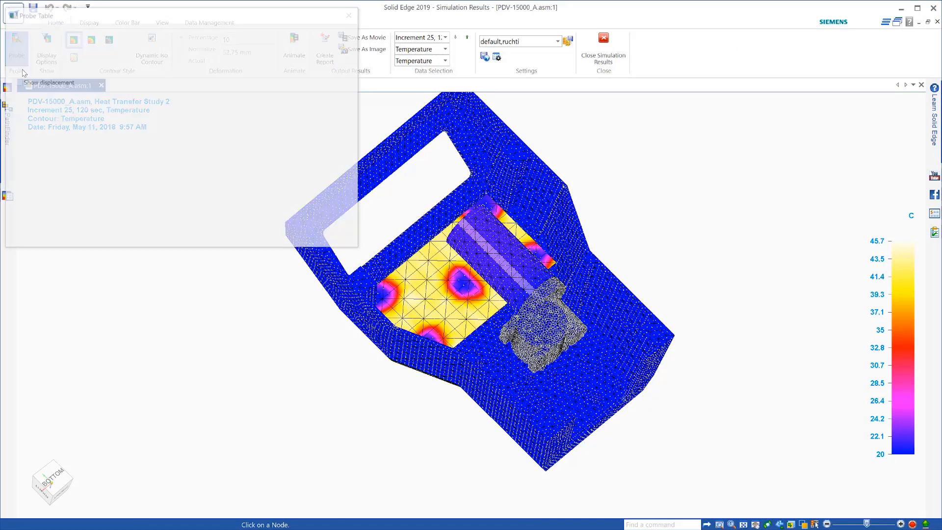
pyautogui.click(59, 48)
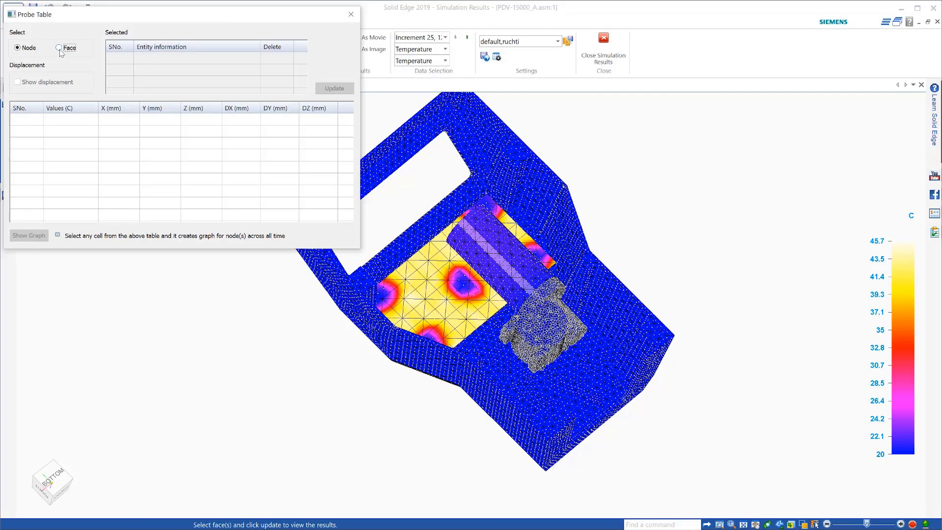
pyautogui.click(436, 288)
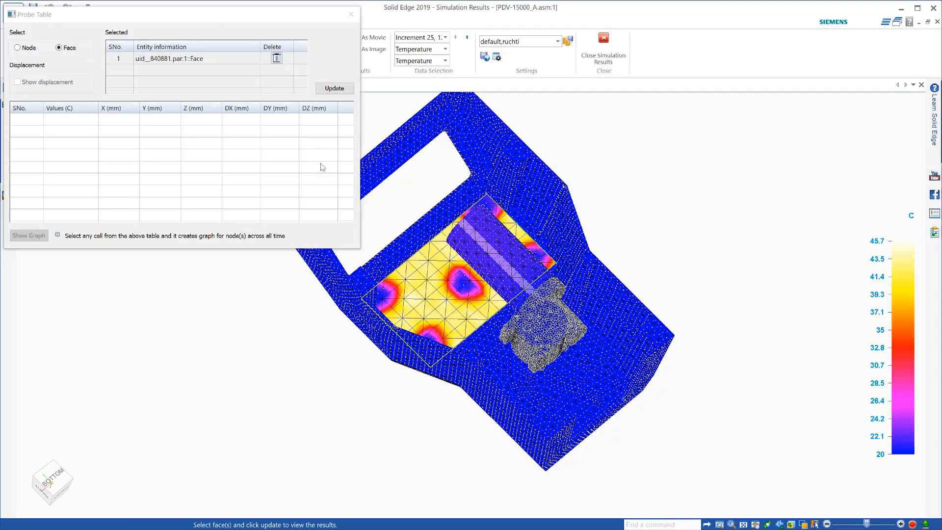
pyautogui.click(321, 89)
pyautogui.click(69, 108)
pyautogui.rightClick(68, 110)
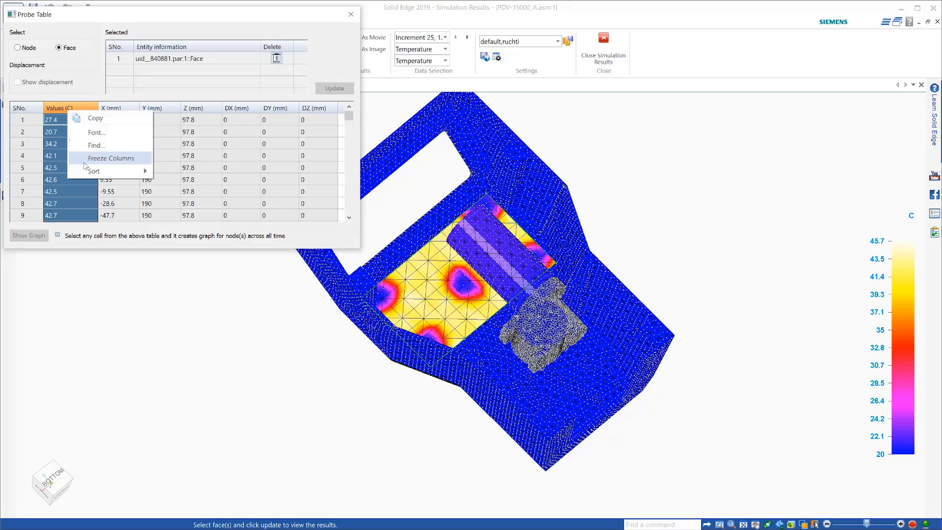
pyautogui.moveTo(86, 176)
pyautogui.click(189, 186)
# Label the board face's hottest and coldest nodes and graph their temperatures over time
pyautogui.click(84, 126)
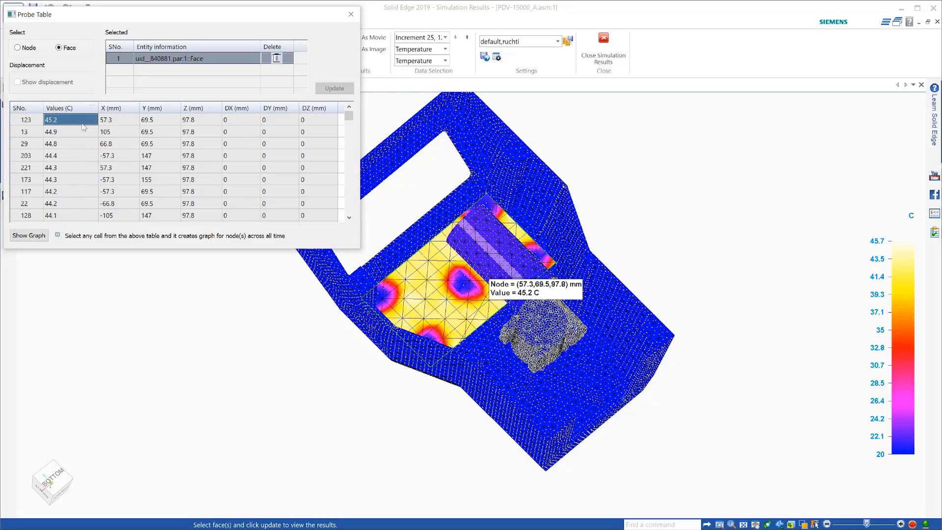
pyautogui.moveTo(406, 277); pyautogui.dragTo(434, 352, button='middle')
pyautogui.scroll(-10, 119, 148)
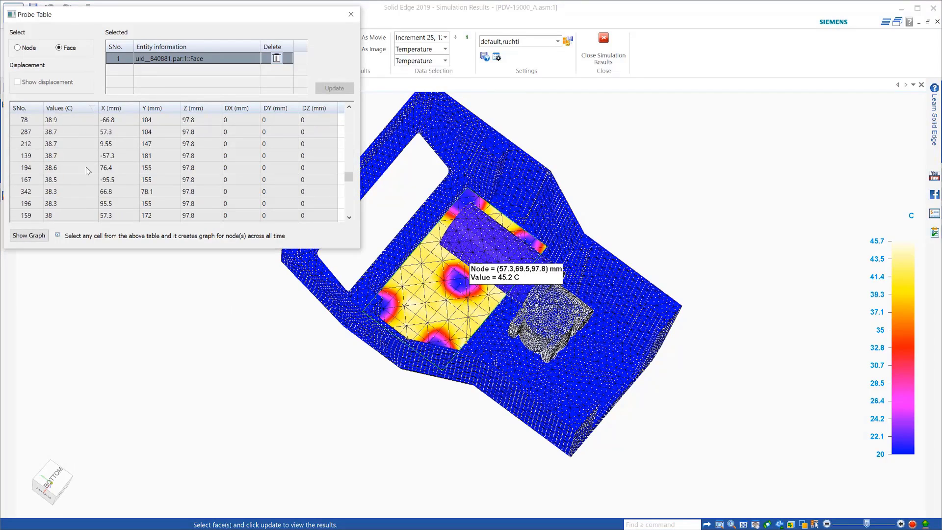
pyautogui.click(62, 216)
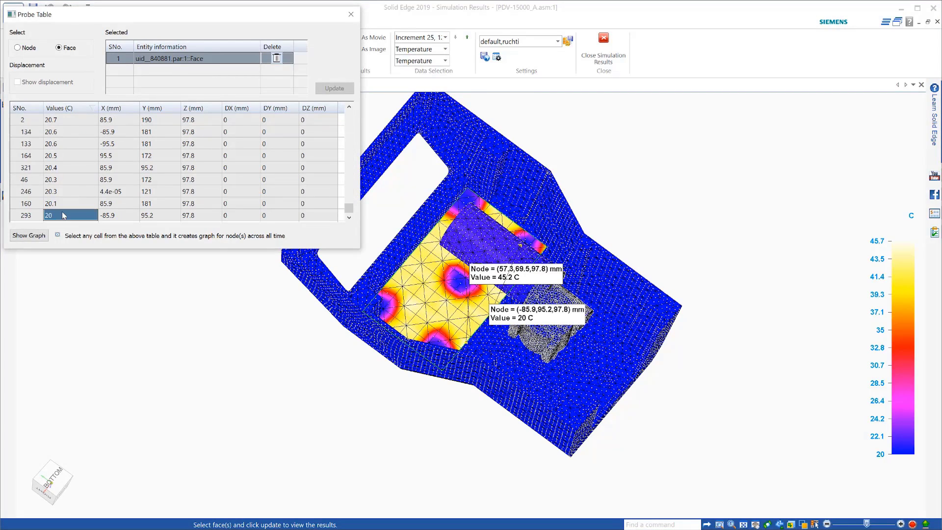
pyautogui.click(30, 236)
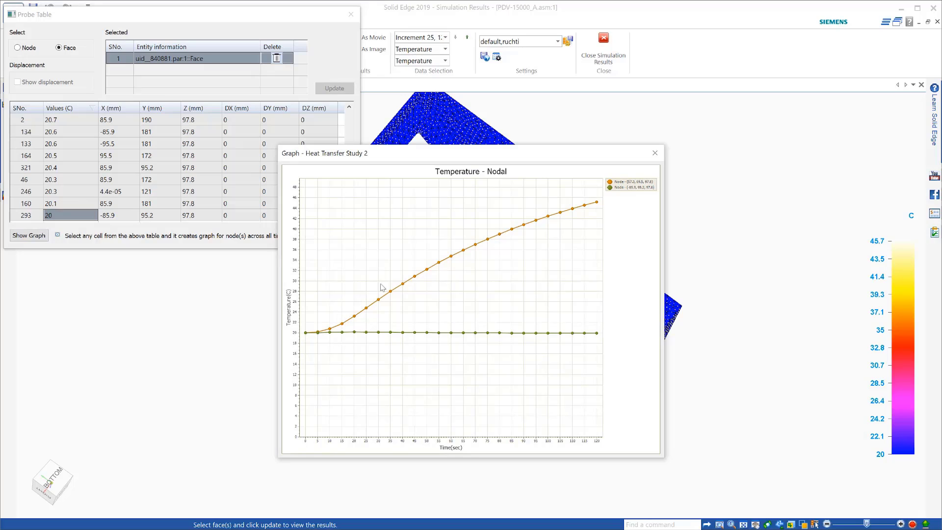
# Display the transient temperature results at increment 13, 60 sec, and play the temperature contour animation
pyautogui.click(654, 153)
pyautogui.click(350, 15)
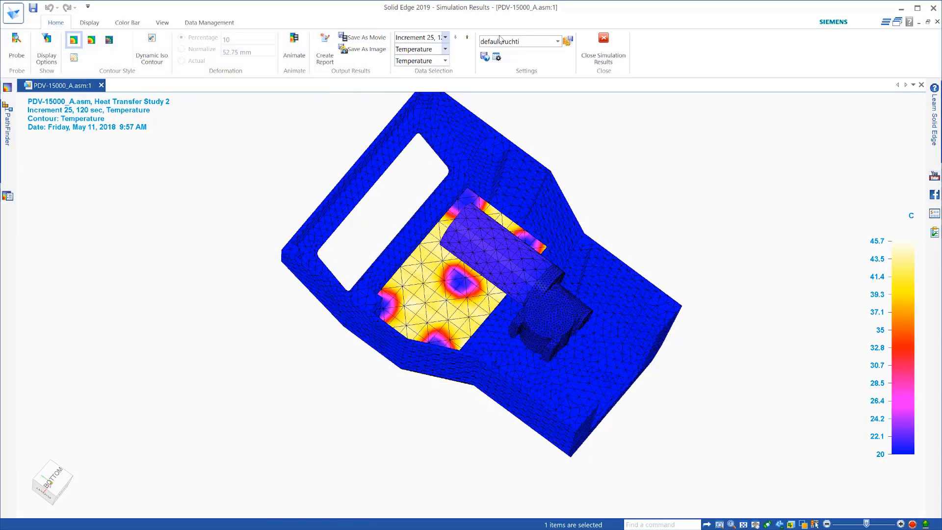
pyautogui.click(445, 38)
pyautogui.scroll(1, 465, 106)
pyautogui.moveTo(466, 103); pyautogui.dragTo(465, 96)
pyautogui.click(436, 87)
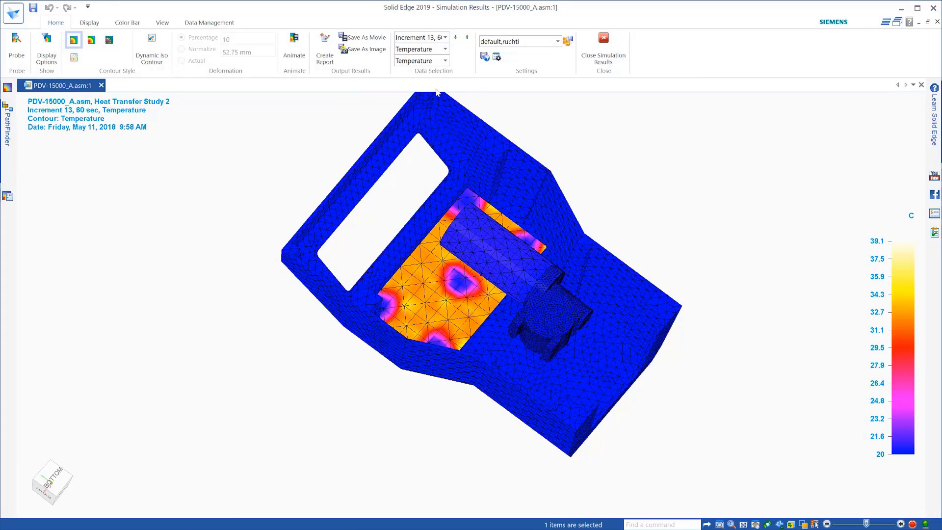
pyautogui.click(295, 53)
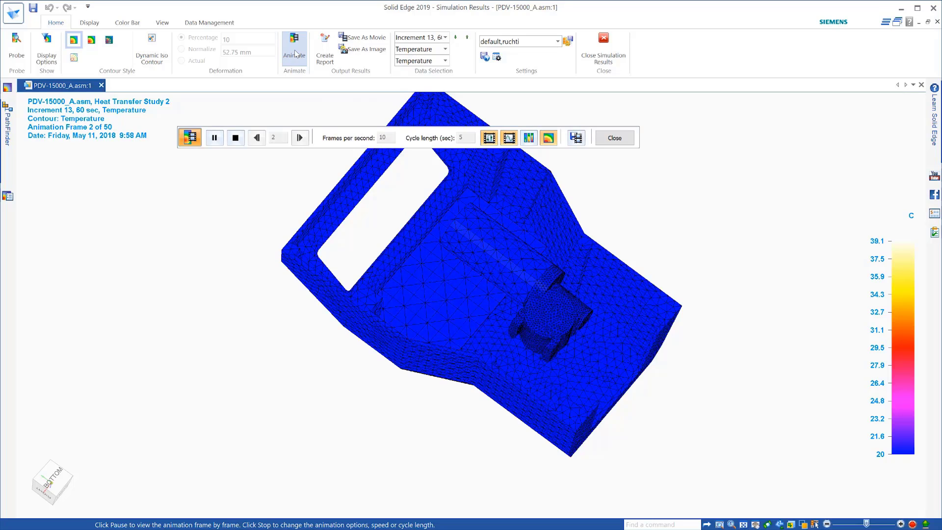
pyautogui.click(614, 138)
# Create the "Heat impact of motor on PCB" report for Heat Transfer Study 2 and scroll through the document in Word
pyautogui.click(325, 55)
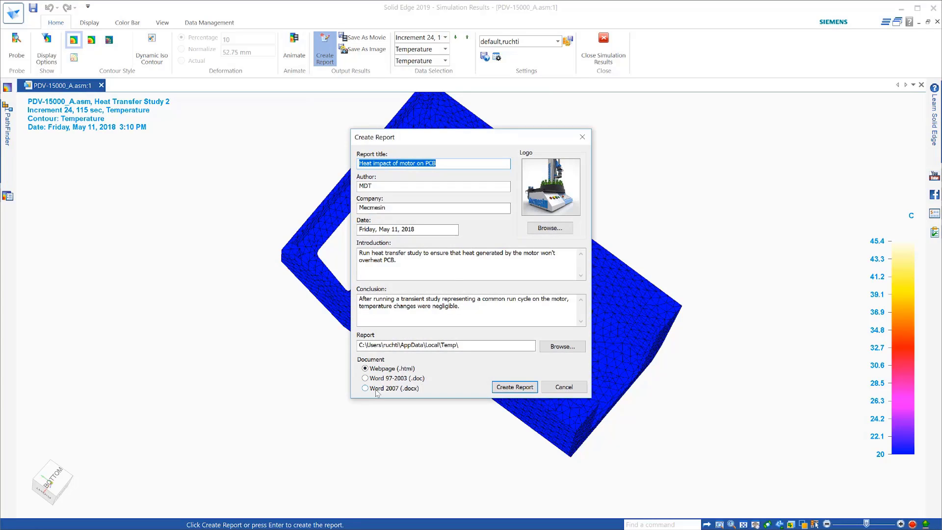
pyautogui.click(515, 388)
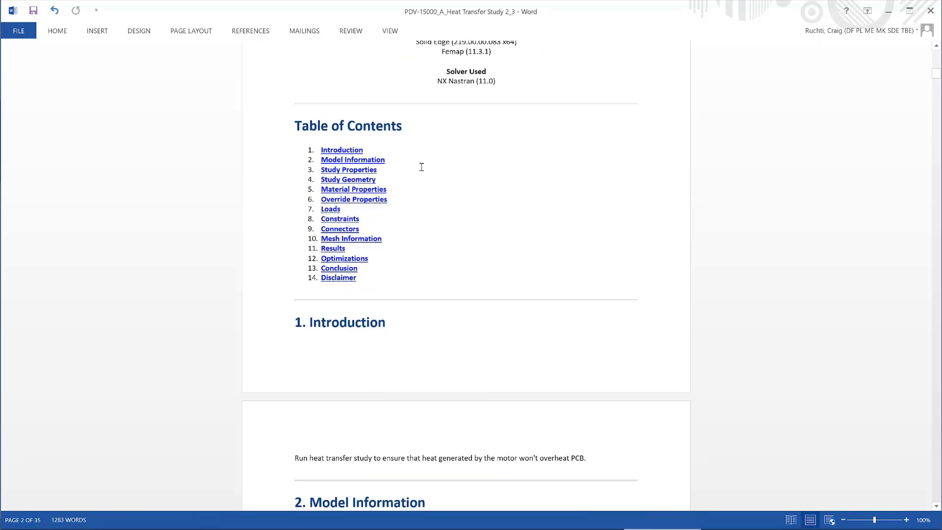
pyautogui.scroll(-15, 420, 165)
pyautogui.scroll(-5, 422, 167)
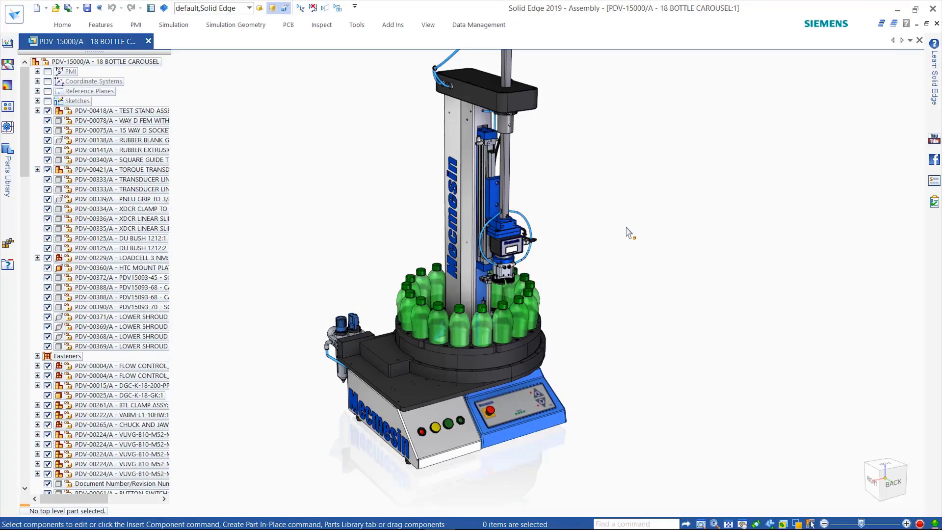
# Hide the bottom cover plates of the grey and blue enclosures on the underside of the 18 bottle carousel assembly
pyautogui.moveTo(627, 227); pyautogui.dragTo(795, 334, button='middle')
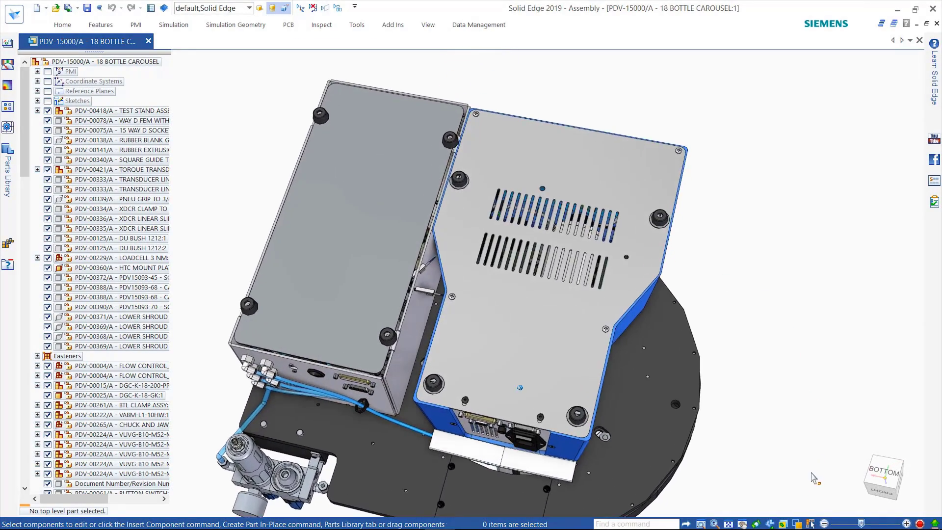
pyautogui.click(811, 524)
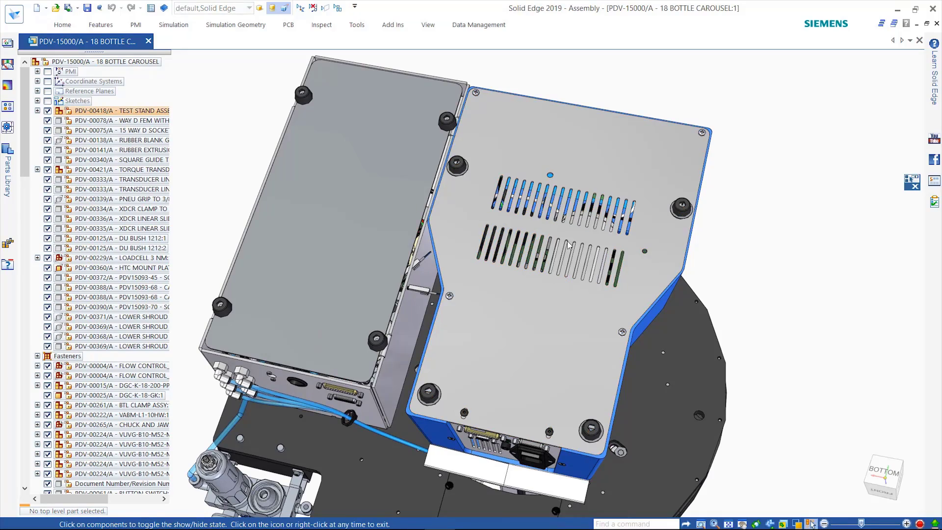
pyautogui.click(570, 244)
pyautogui.click(395, 197)
pyautogui.rightClick(593, 83)
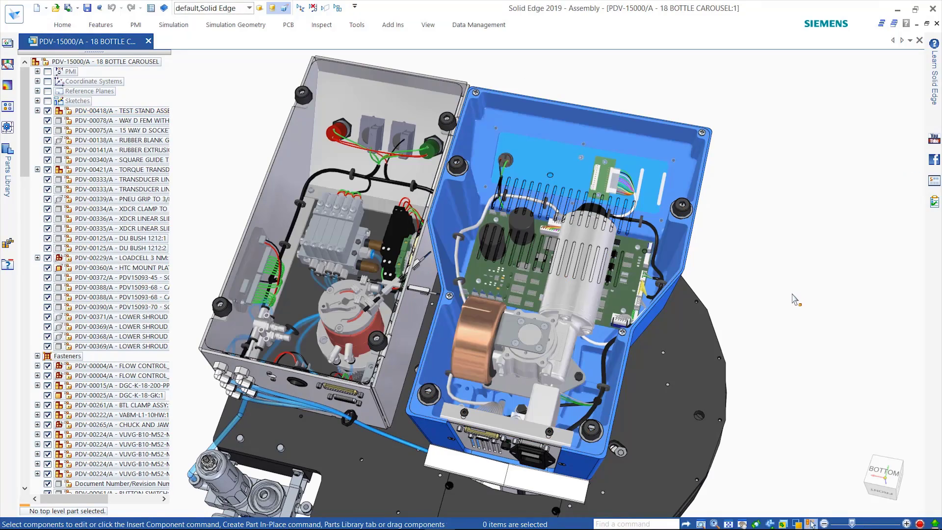
pyautogui.moveTo(791, 303); pyautogui.dragTo(873, 129, button='middle')
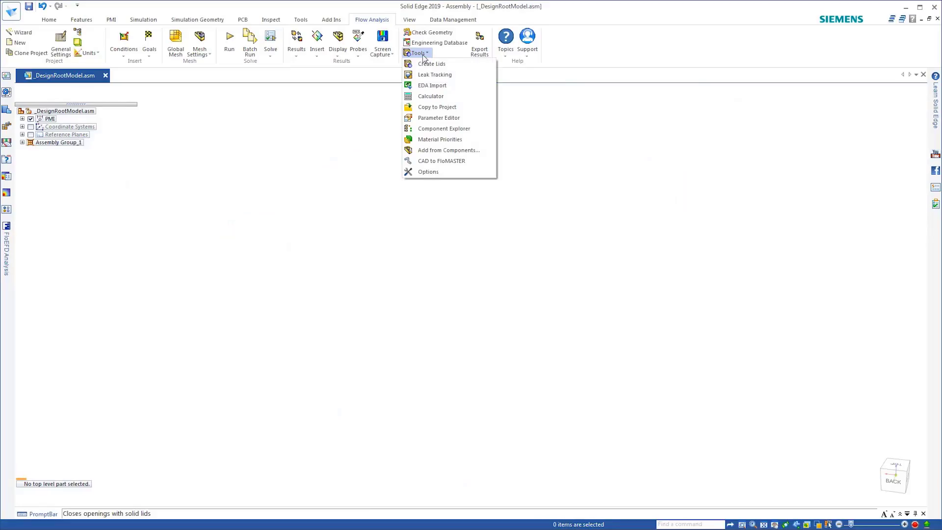
# Bring circuit board 12345-000 into FloEDA Bridge through EDA Import and import its thermal list
pyautogui.click(432, 85)
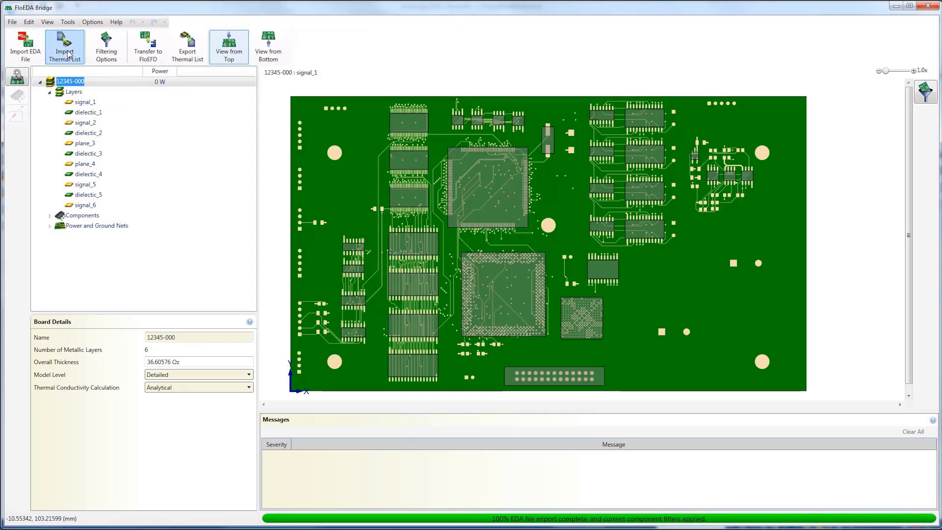
pyautogui.click(69, 54)
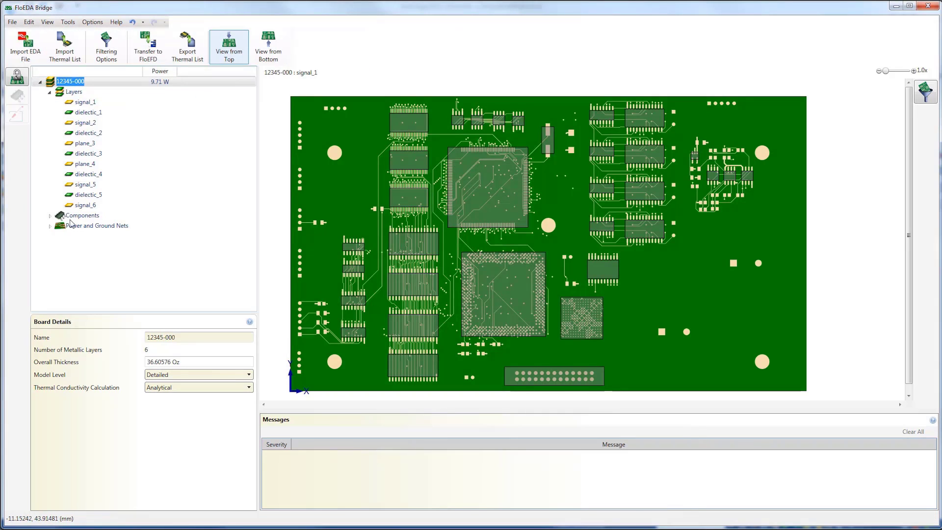
# Select component U9 on the board, set its thermal model type to Simple, and return to its component details
pyautogui.click(50, 215)
pyautogui.scroll(-20, 93, 242)
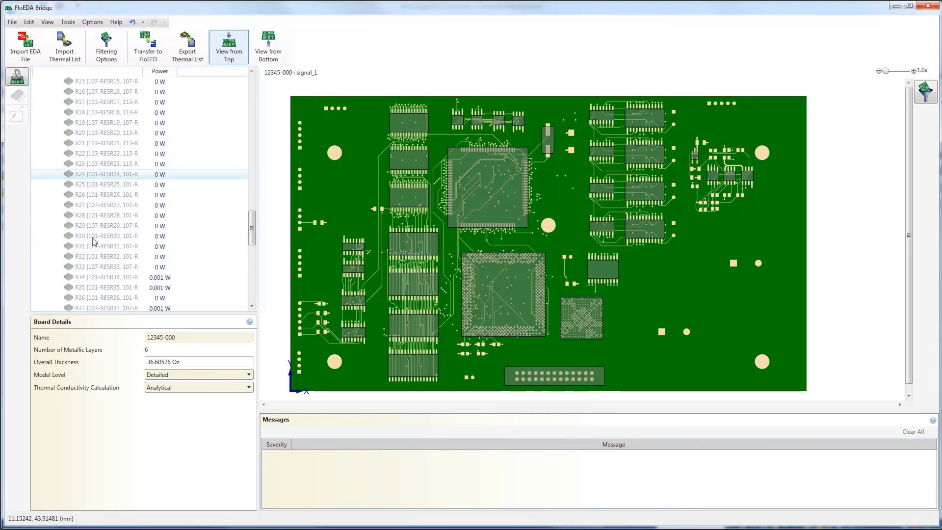
pyautogui.scroll(-6, 94, 241)
pyautogui.click(98, 220)
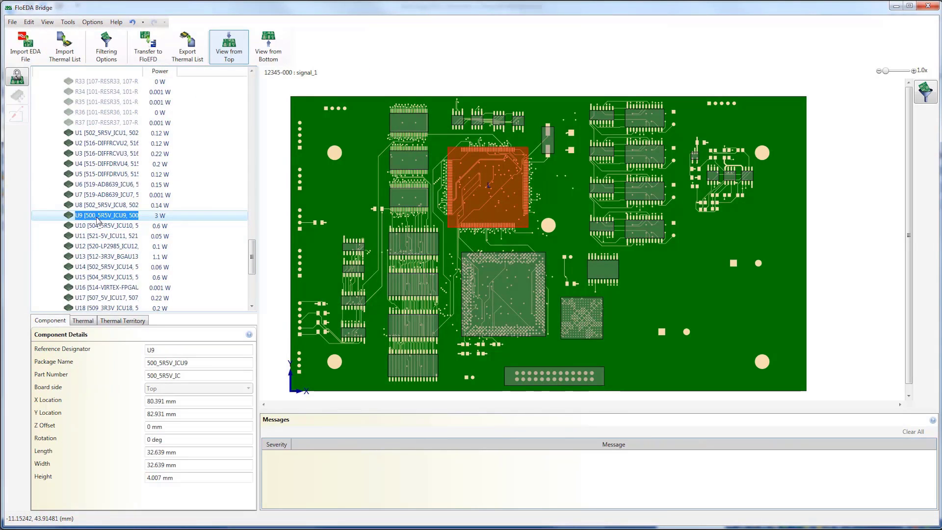
pyautogui.click(83, 320)
pyautogui.click(197, 350)
pyautogui.click(187, 359)
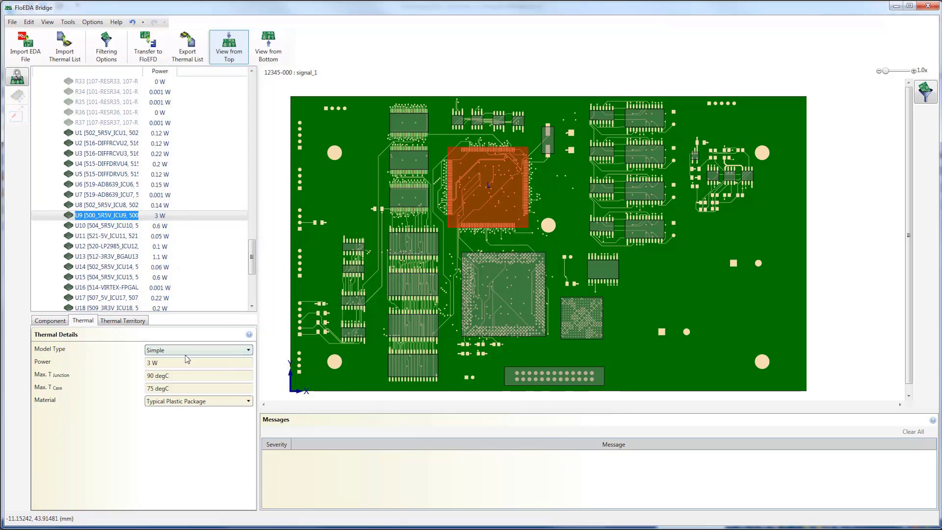
pyautogui.click(51, 320)
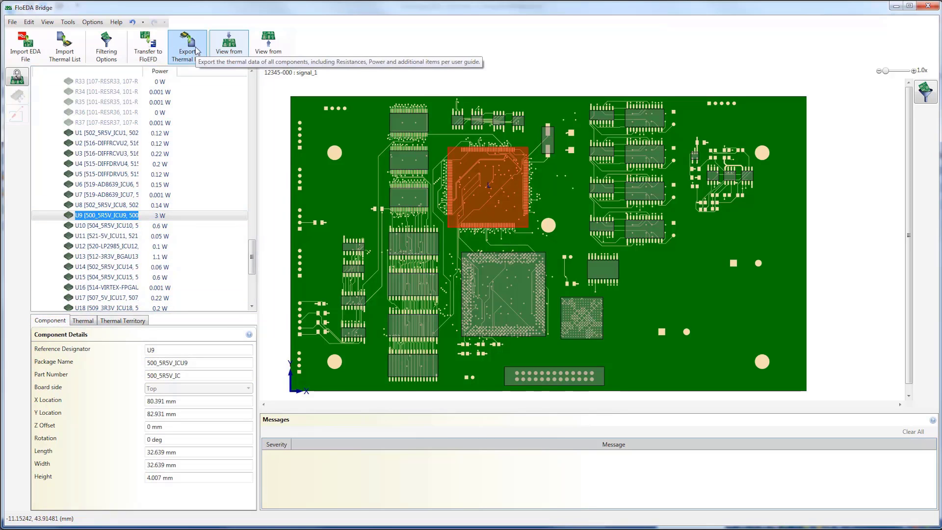
# Transfer the circuit board from FloEDA Bridge to FloEFD
pyautogui.click(149, 45)
pyautogui.click(131, 397)
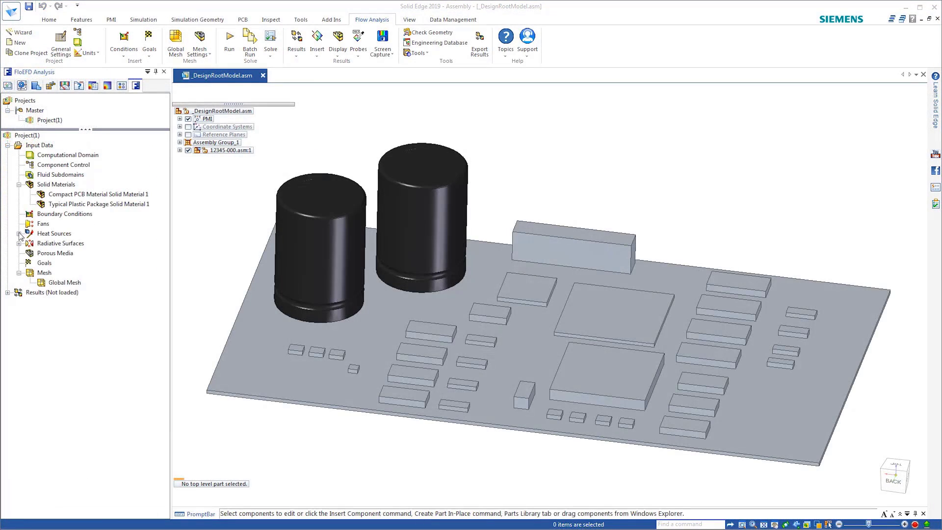
# Examine which board components carry the transferred heat sources and Radiative Surface 21
pyautogui.click(19, 234)
pyautogui.click(74, 462)
pyautogui.click(17, 161)
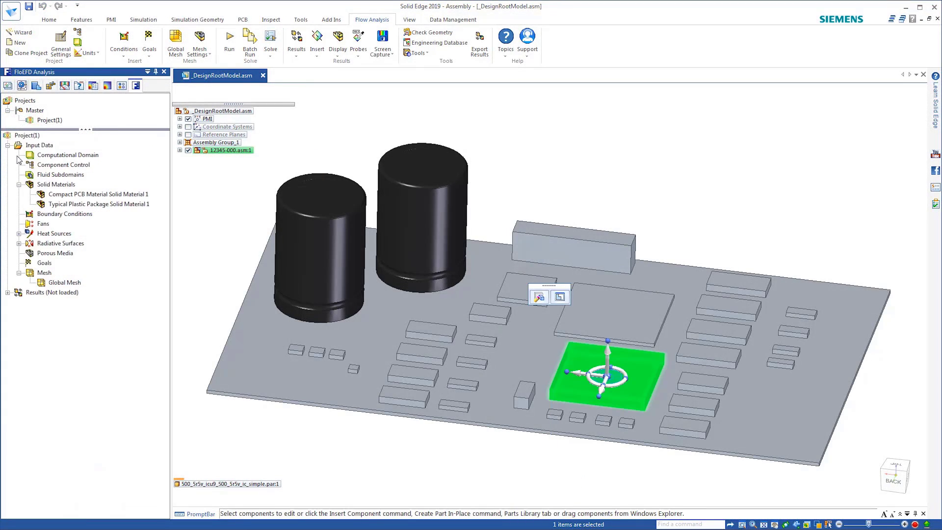
pyautogui.click(19, 244)
pyautogui.click(49, 362)
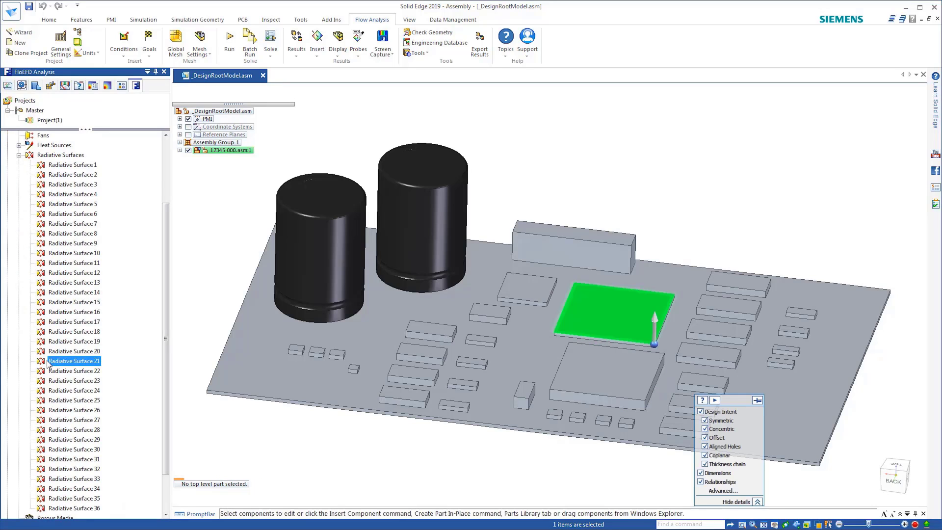
pyautogui.click(19, 155)
# Load the flow analysis results of Project(1) and show Surface Plot 1 on the circuit board
pyautogui.rightClick(31, 294)
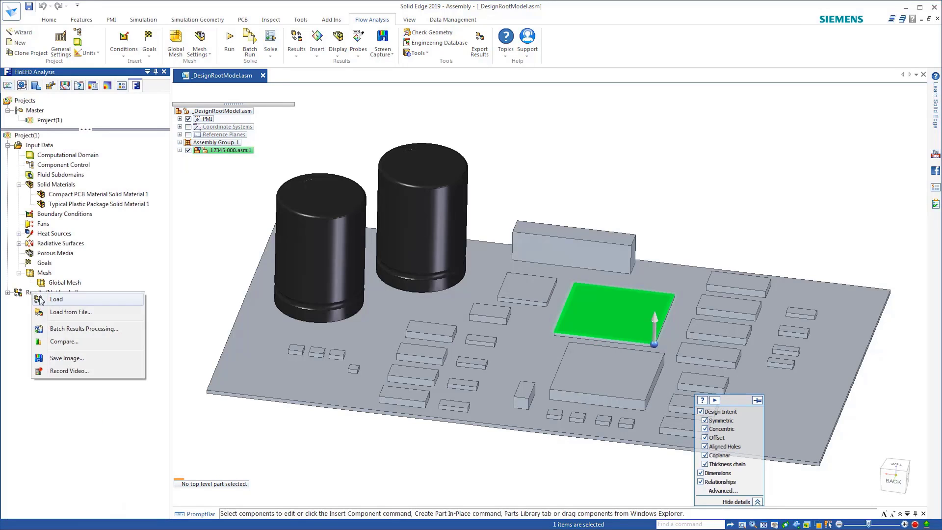
pyautogui.click(41, 301)
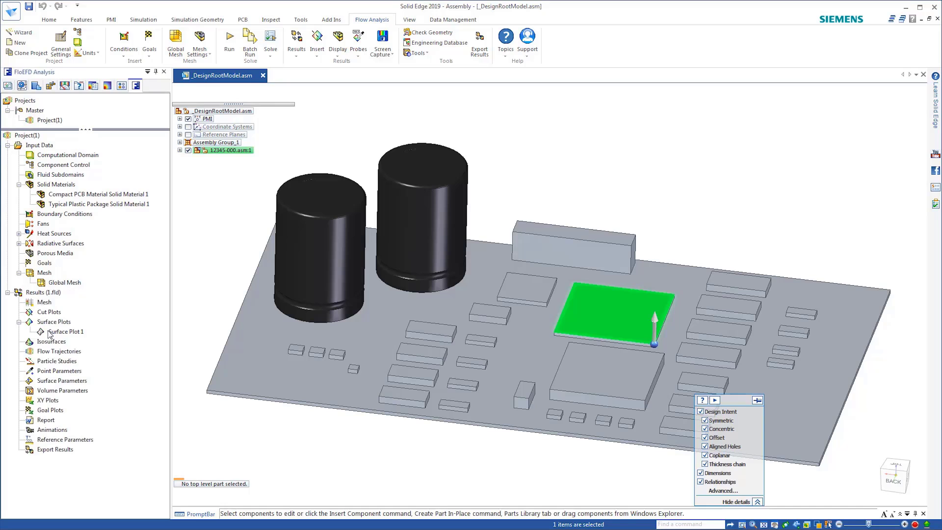
pyautogui.click(52, 332)
pyautogui.rightClick(49, 332)
pyautogui.click(60, 352)
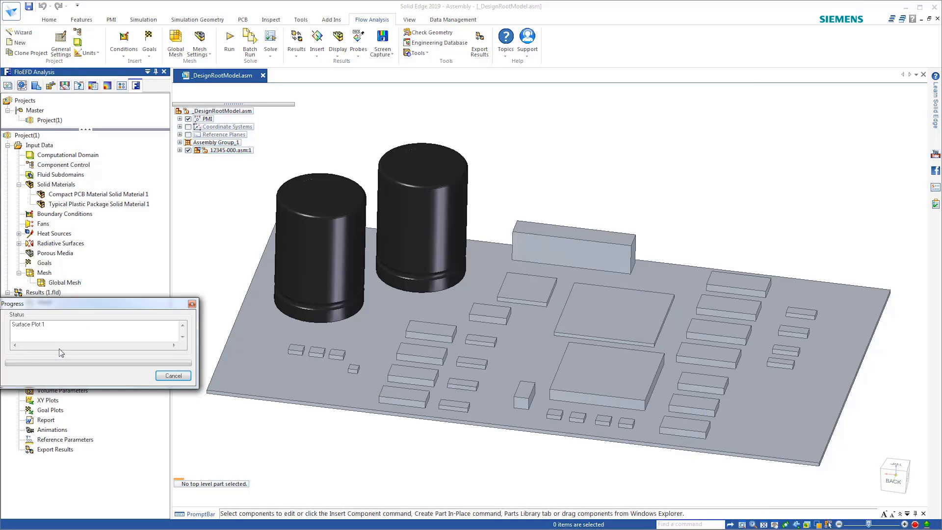
pyautogui.click(202, 300)
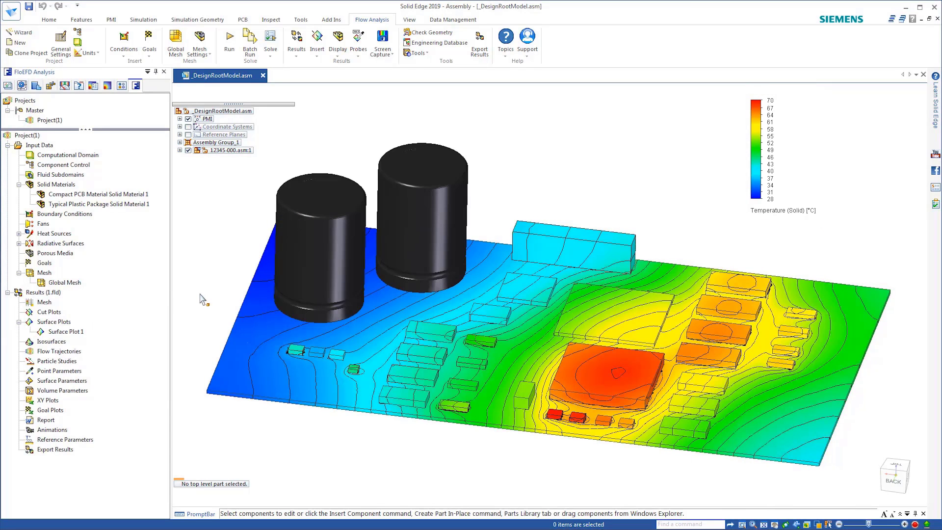